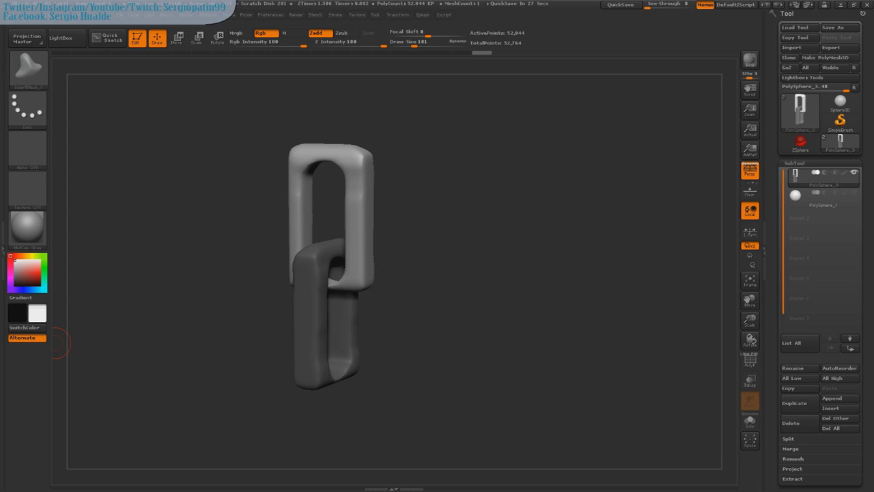
Test Transpose scaling on the front-view chain, then undo the resize and return to Draw
mouse_move(420, 275)
mouse_down()
mouse_move(387, 220)
mouse_move(357, 230)
mouse_up()
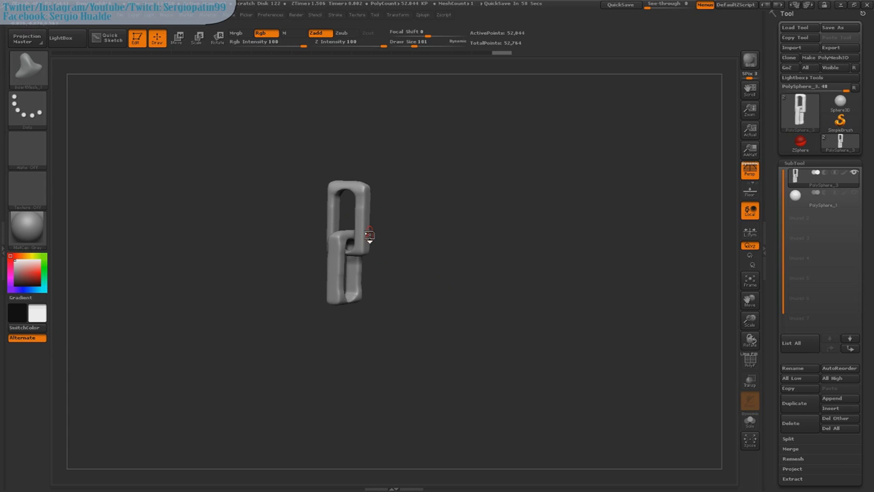
mouse_move(370, 235)
mouse_down()
mouse_move(429, 273)
mouse_move(413, 311)
mouse_move(394, 292)
mouse_up()
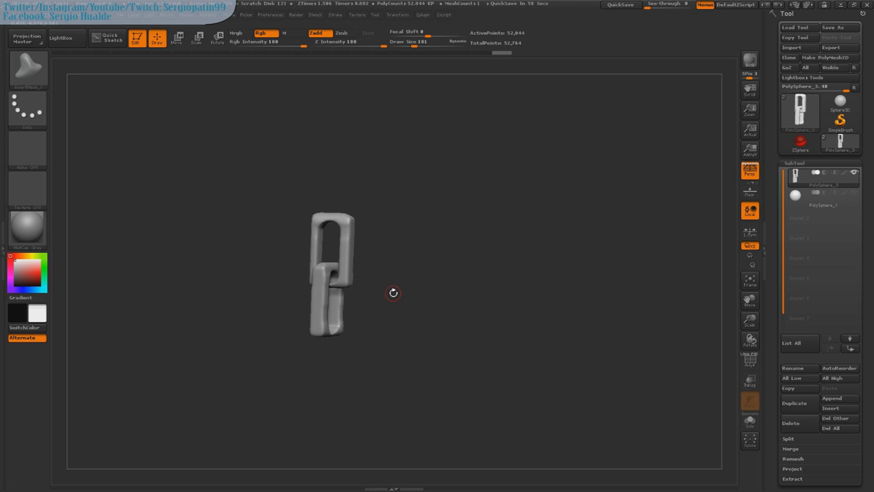
shift+drag(393, 292, 390, 295)
key(r)
mouse_move(325, 278)
mouse_down()
mouse_move(325, 333)
mouse_move(325, 321)
mouse_up()
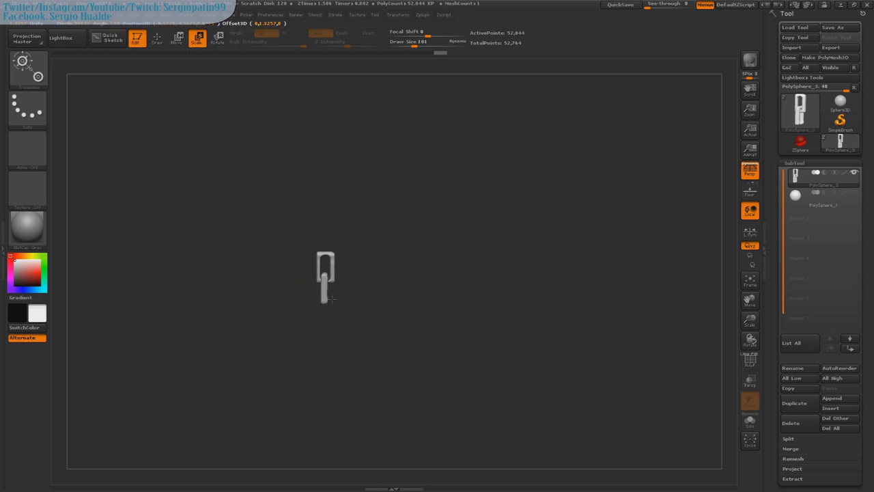
key(w)
key(ctrl+z)
key(ctrl+z)
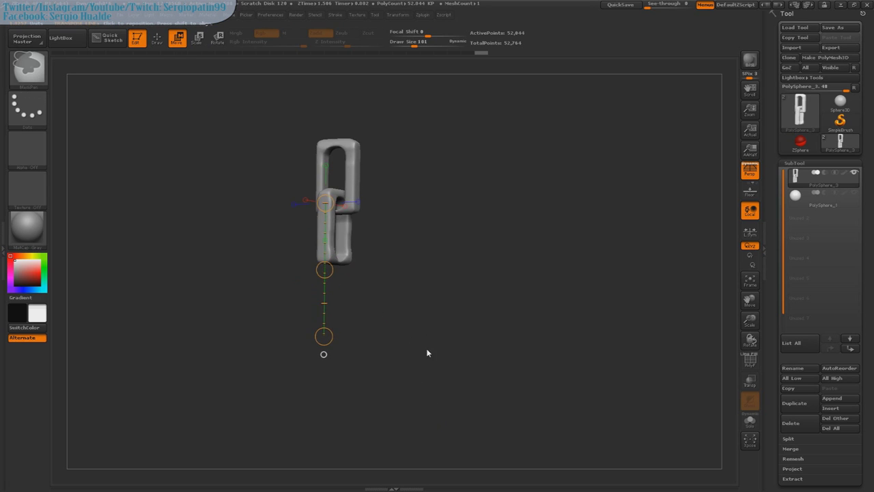
key(ctrl+z)
key(ctrl+z)
key(ctrl+z)
key(ctrl+z)
key(q)
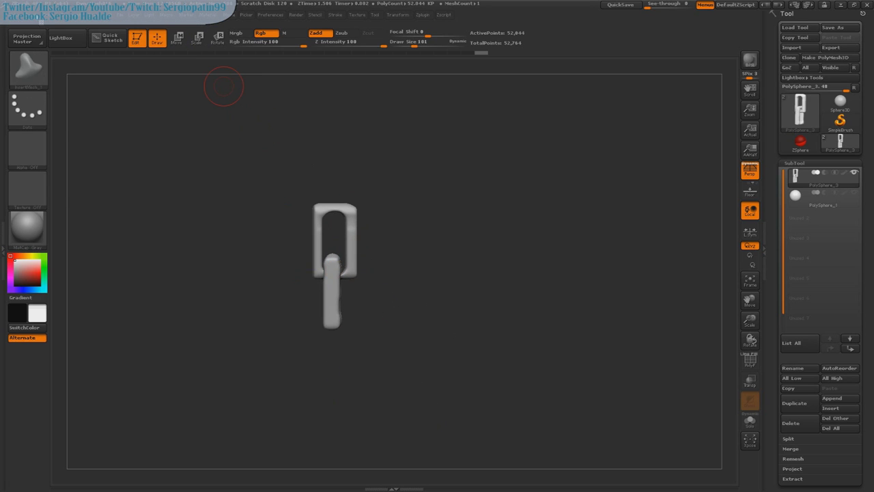
Create a new InsertMesh brush, InsertMesh_2, from the two-link chain mesh
click(26, 67)
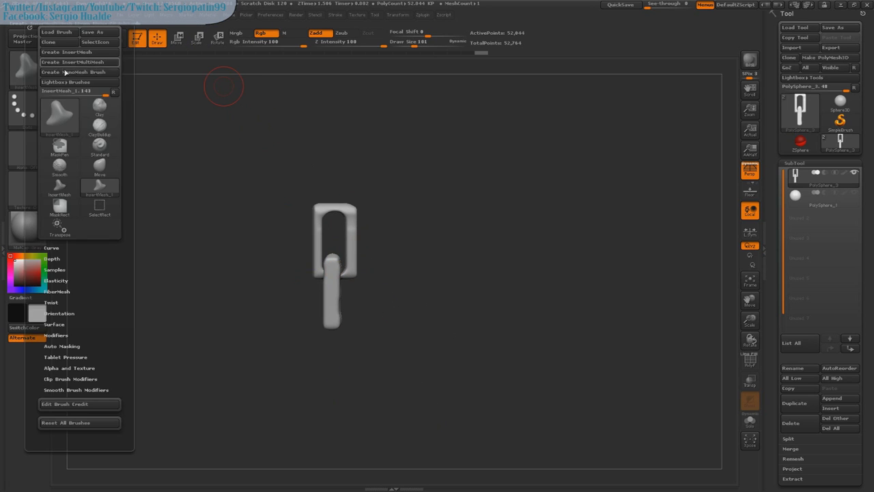
click(102, 52)
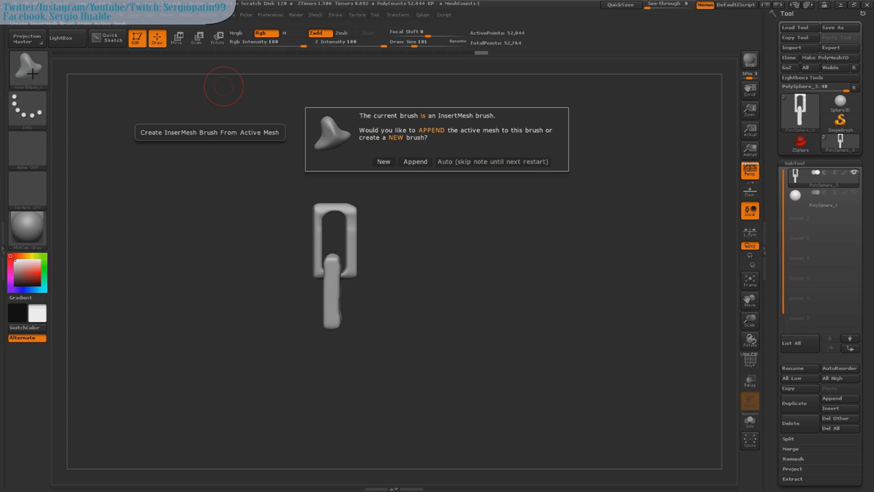
click(384, 161)
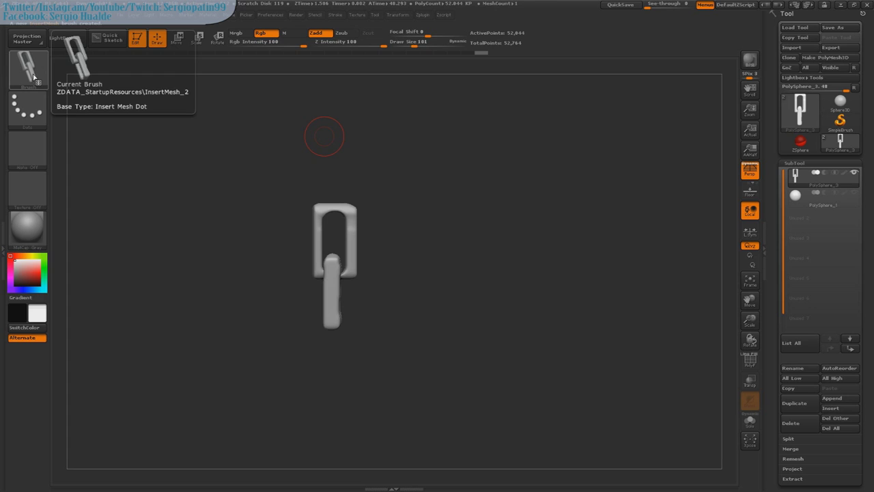
Select PolySphere_1 in SubTool and show it solo, centred in the view
click(853, 193)
click(750, 419)
click(819, 197)
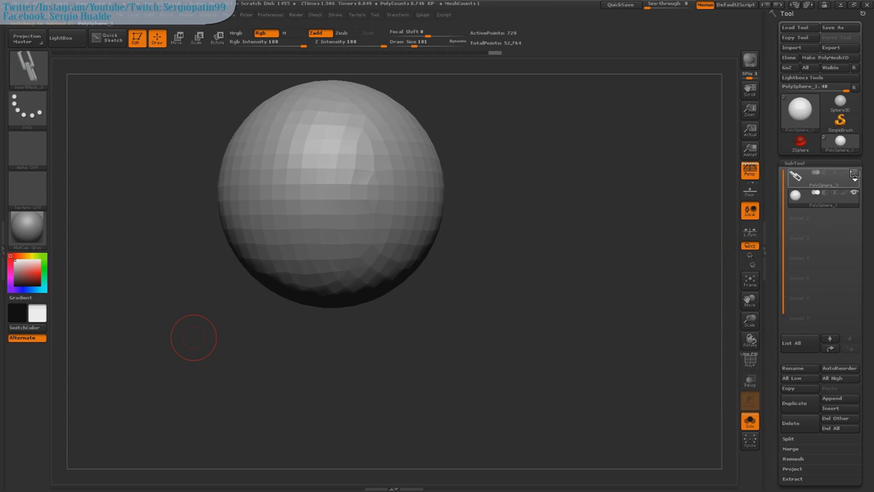
mouse_move(823, 178)
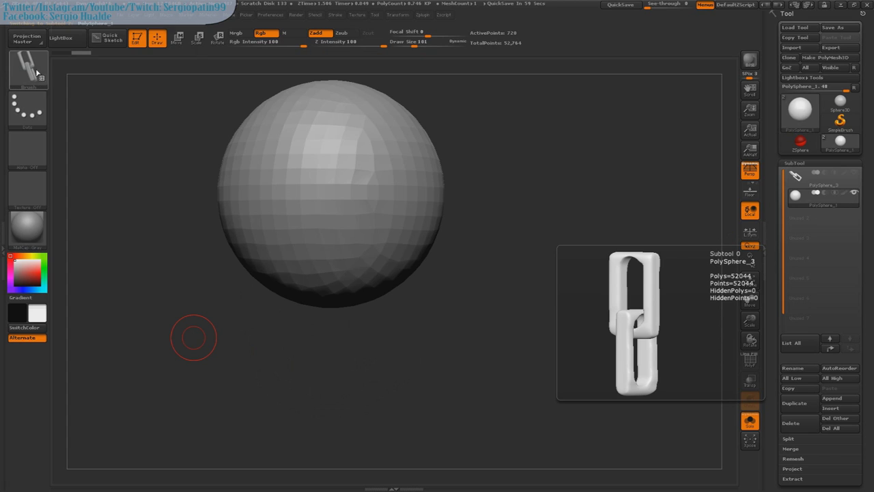
alt+drag(471, 198, 461, 238)
alt+drag(419, 270, 450, 250)
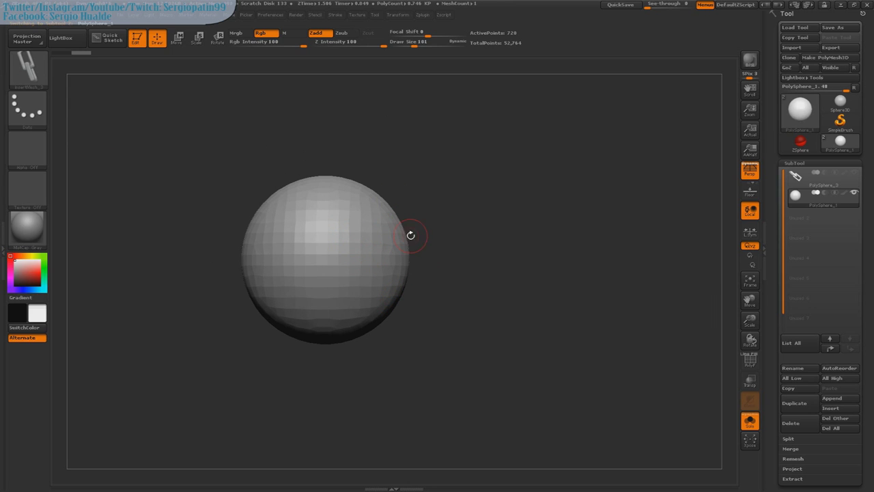
Test-insert several chain links across the sphere with the new brush
drag(360, 232, 373, 274)
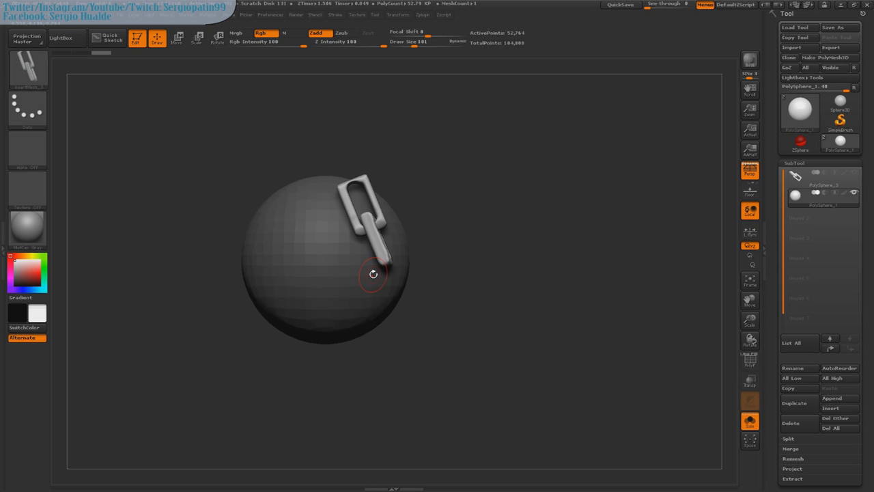
drag(295, 222, 325, 314)
drag(311, 205, 314, 226)
ctrl+shift+click(335, 321)
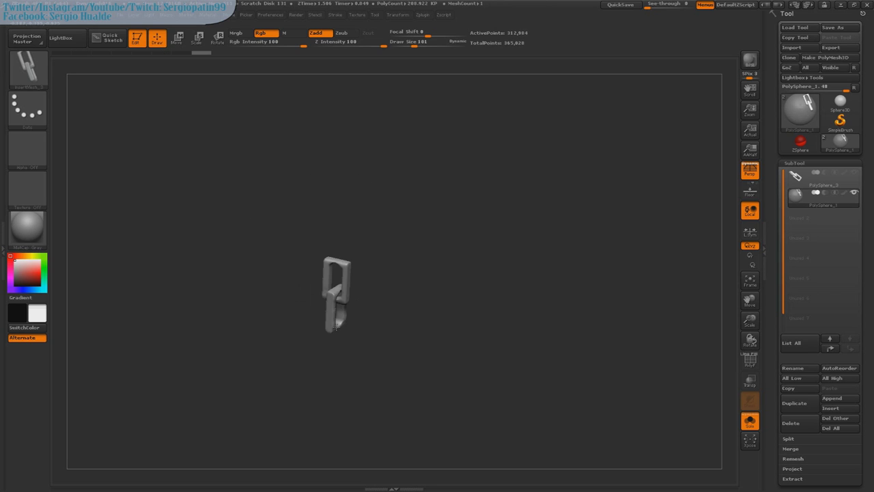
ctrl+shift+click(373, 319)
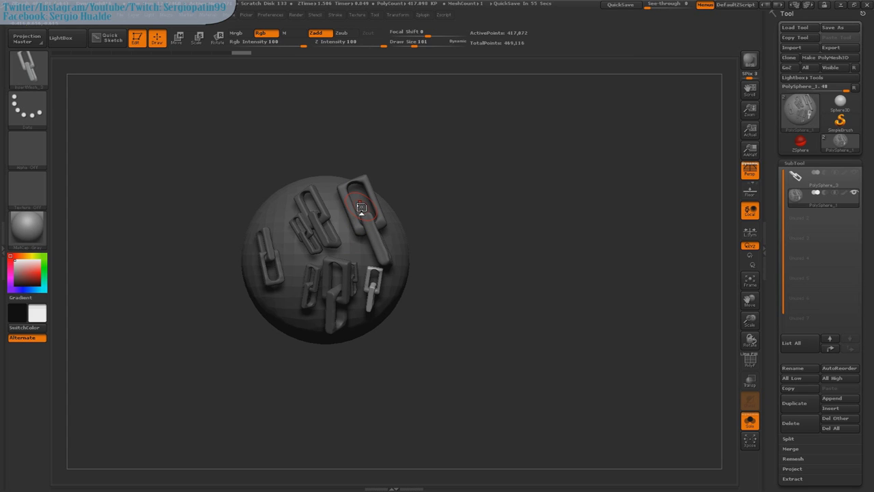
Undo the test chain links, leaving a single chain on the sphere
key(ctrl+z)
key(ctrl+z)
key(ctrl+z)
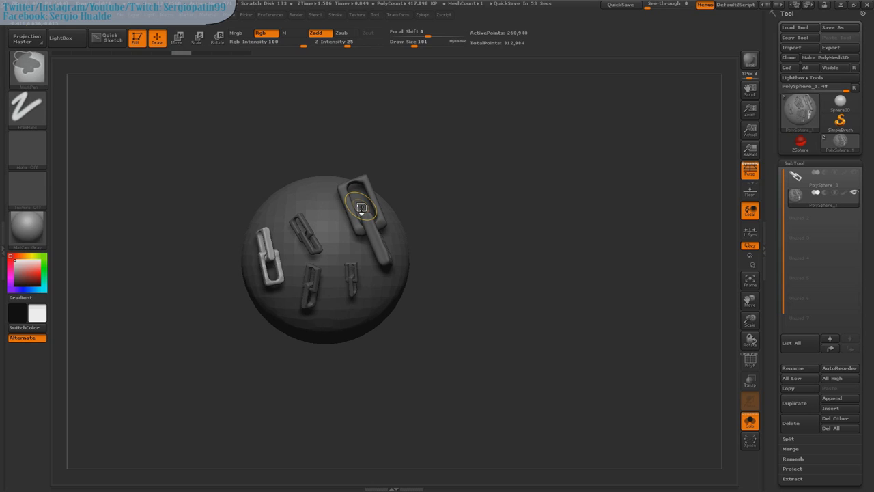
key(ctrl+z)
key(ctrl+z)
key(ctrl+z)
key(ctrl+z)
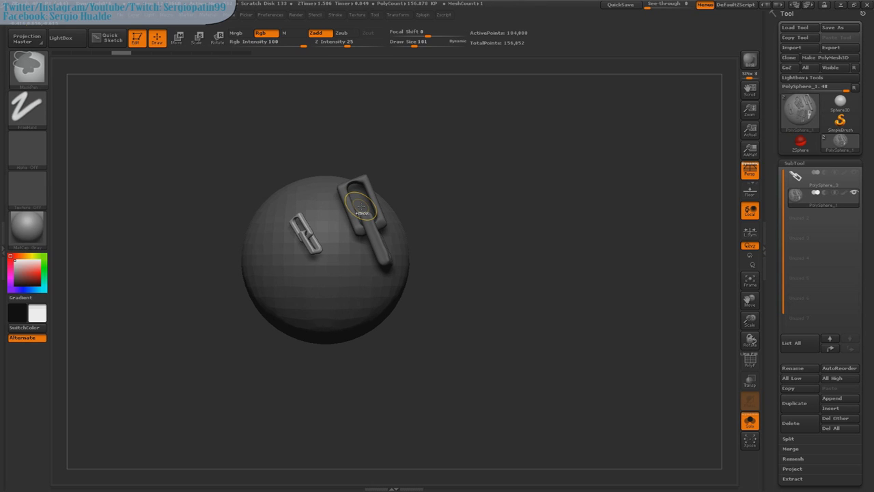
key(ctrl+z)
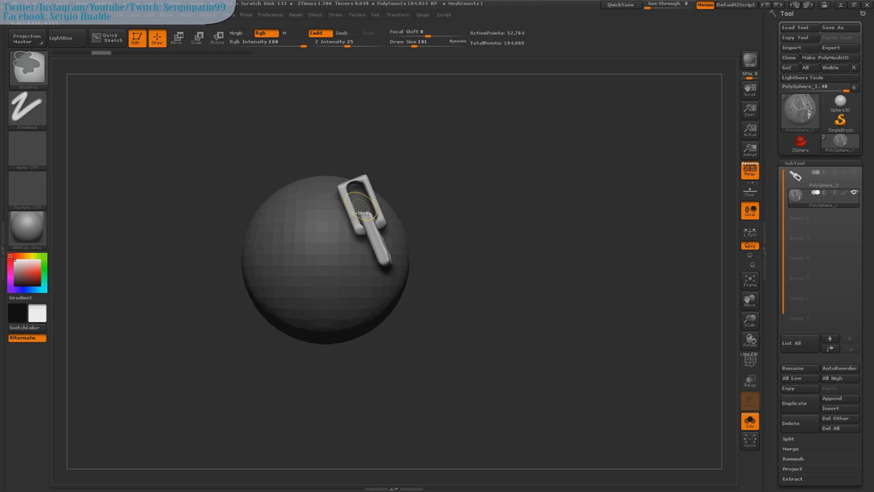
key(ctrl+z)
key(ctrl+z)
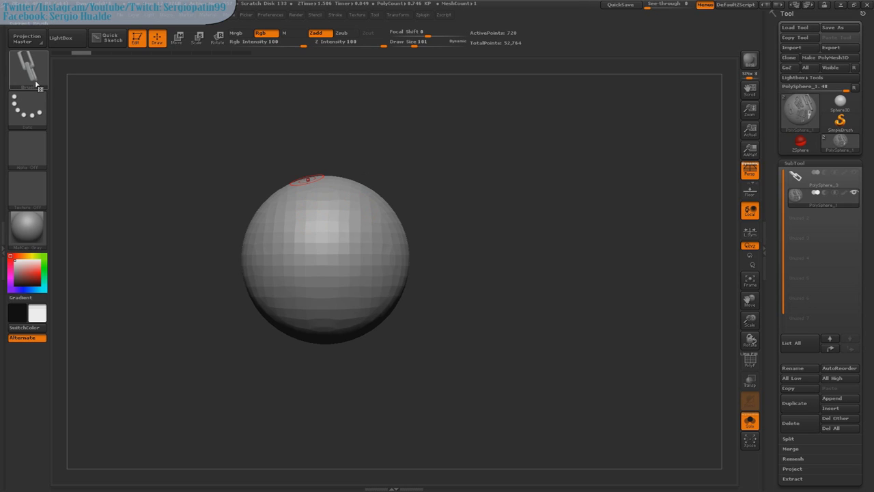
Turn on Stroke Curve Mode and draw a chain curve across the sphere's upper-left
click(336, 15)
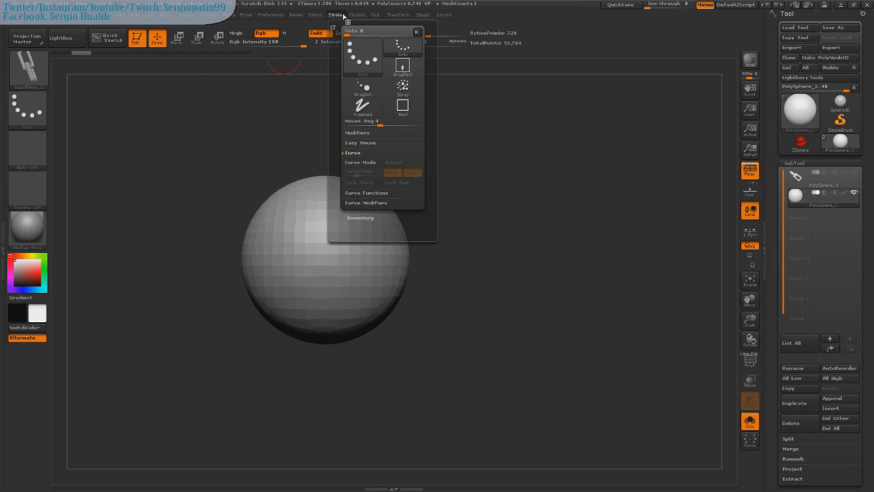
click(368, 164)
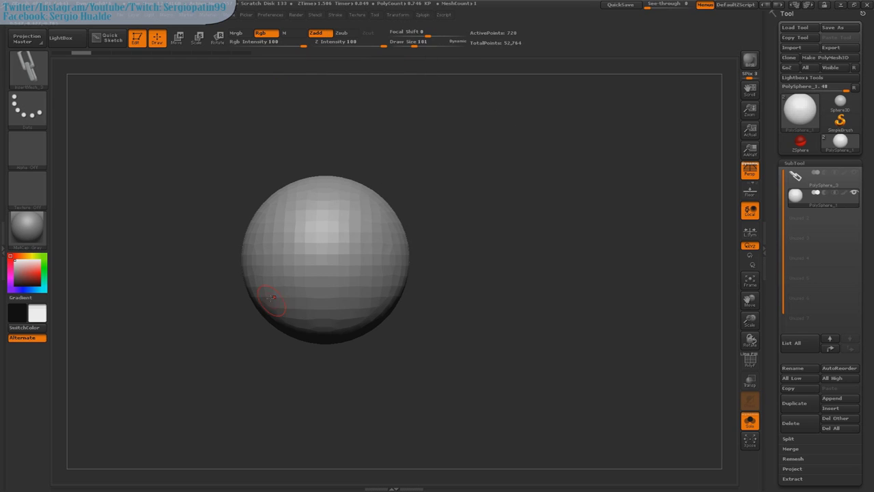
drag(266, 302, 357, 198)
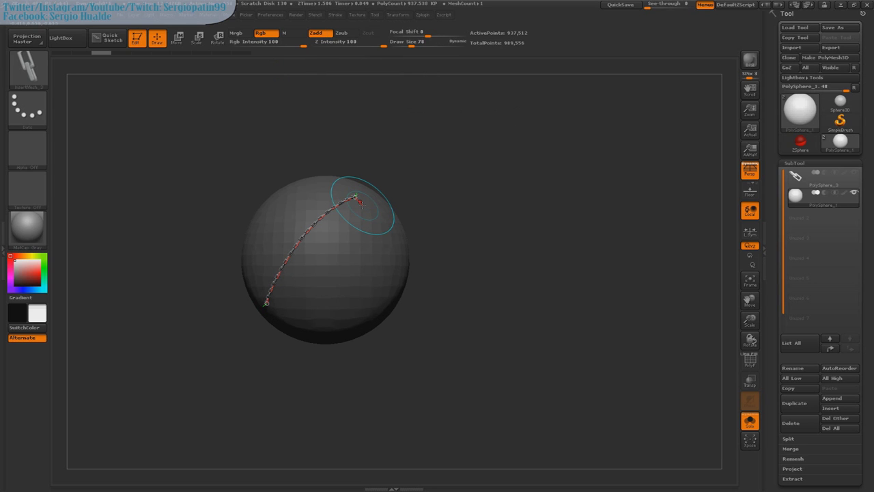
Inspect the chain up close, then reduce Draw Size to 78
ctrl+right_drag(324, 239, 399, 279)
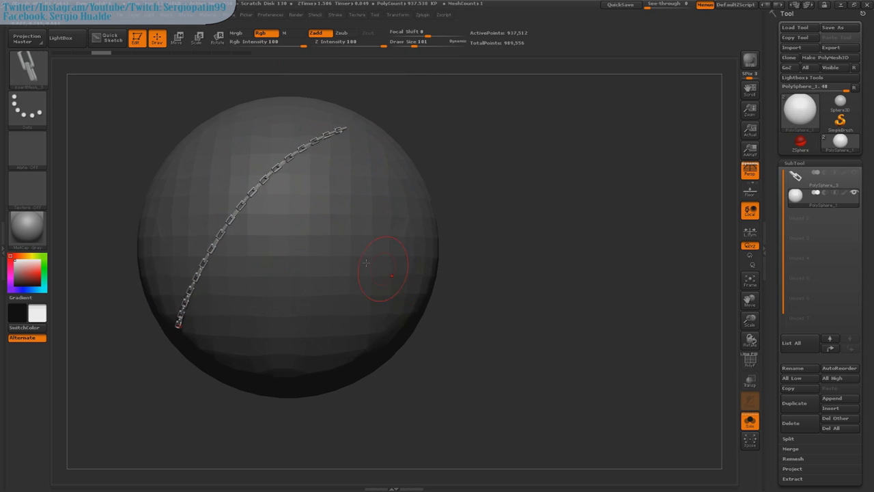
drag(458, 150, 287, 230)
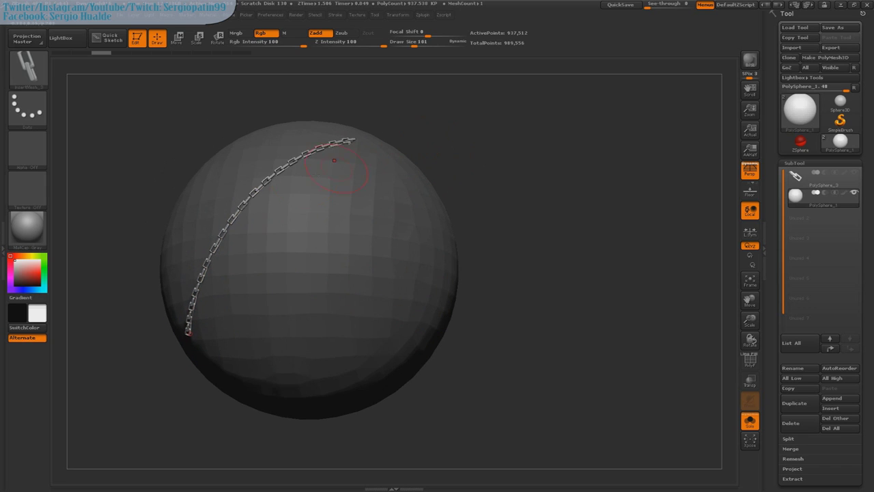
ctrl+right_drag(288, 230, 347, 225)
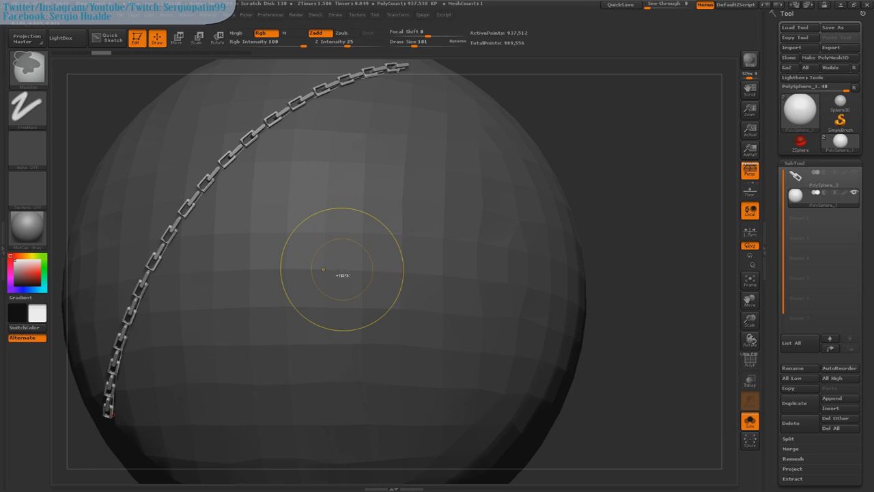
ctrl+right_drag(344, 275, 342, 220)
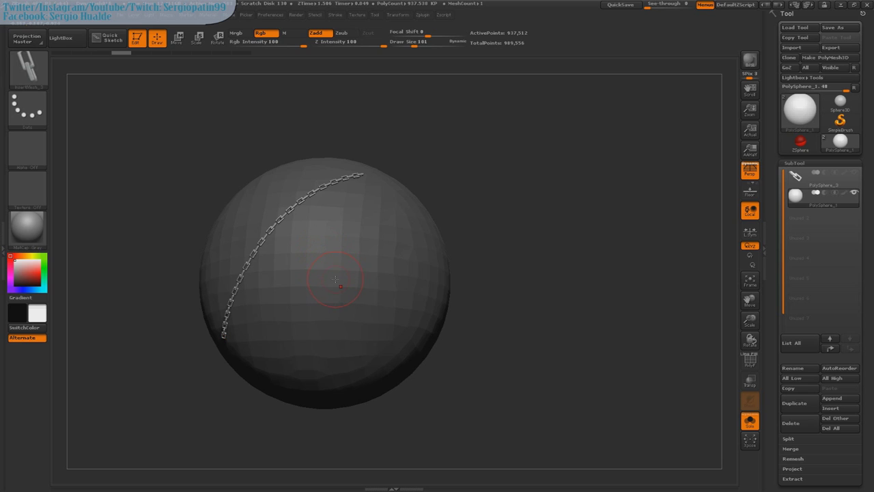
key(s)
drag(345, 280, 341, 282)
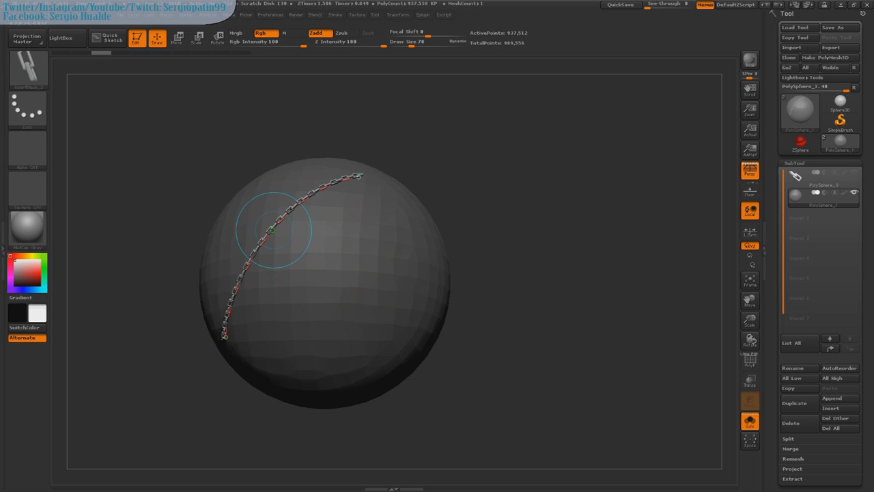
Regenerate the chain links along the curve at Draw Size 1000, then at 122
click(272, 225)
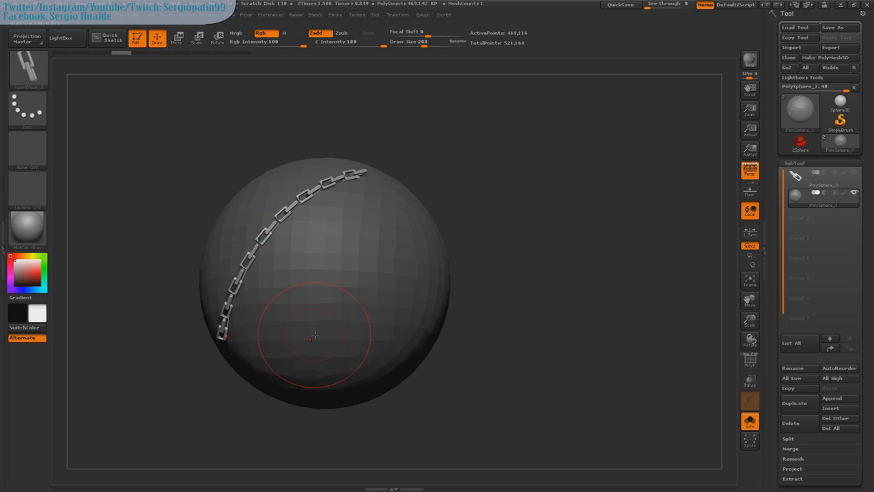
key(s)
drag(313, 323, 380, 323)
click(283, 225)
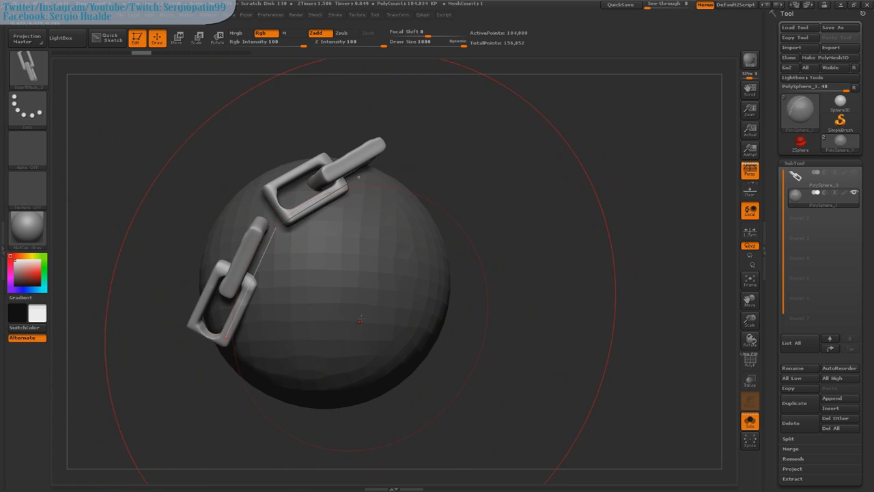
key(s)
drag(360, 318, 309, 319)
Redo and undo the chain rebuild, settling on a long chain of small links
key(ctrl)
key(ctrl)
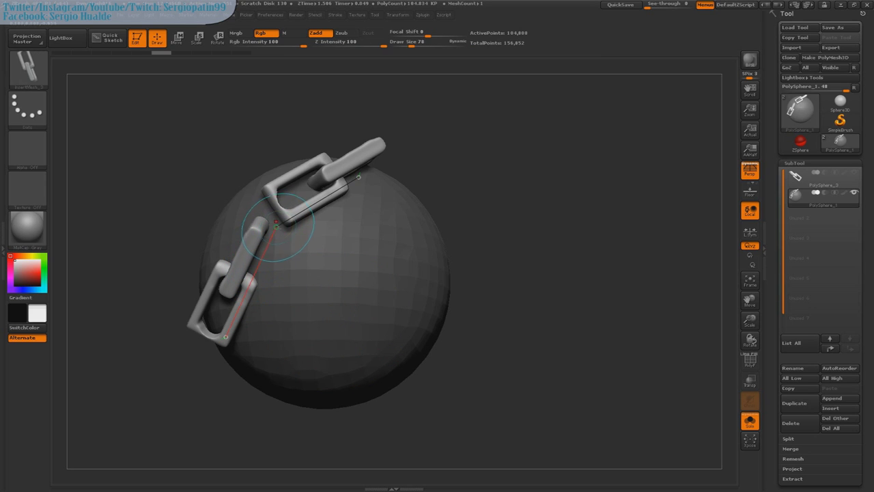
click(273, 273)
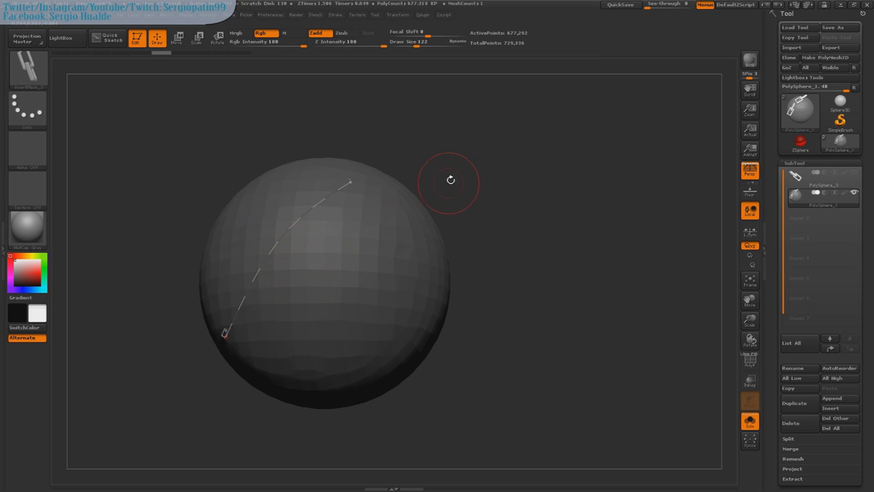
alt+drag(447, 183, 452, 186)
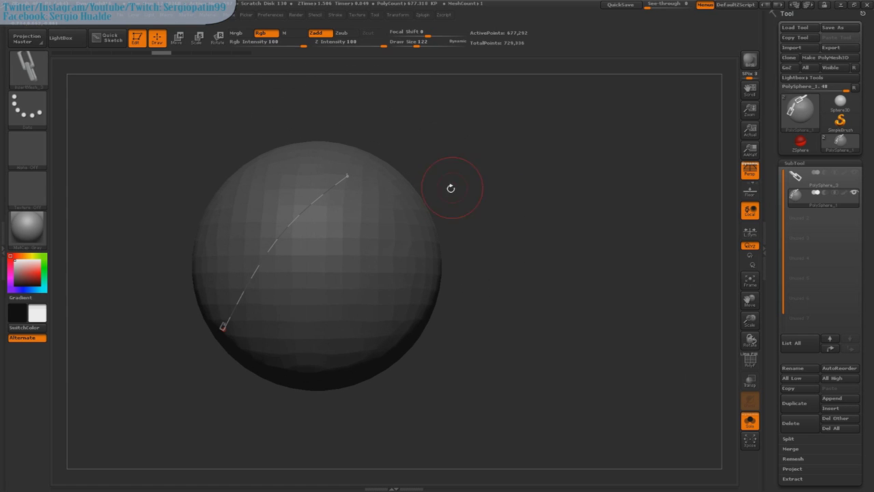
key(ctrl+shift+z)
key(ctrl+shift+z)
key(ctrl+shift+z)
key(ctrl+shift+z)
key(ctrl+shift+z)
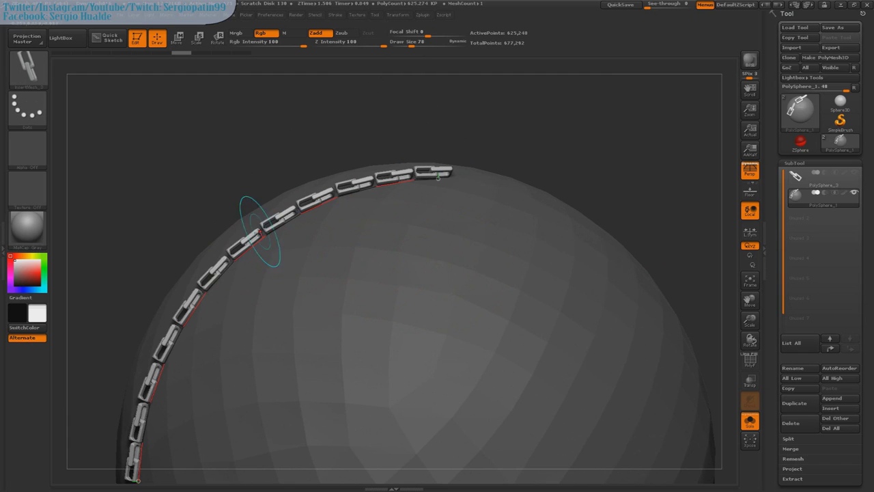
key(ctrl+z)
key(ctrl+shift+z)
key(ctrl+z)
click(335, 16)
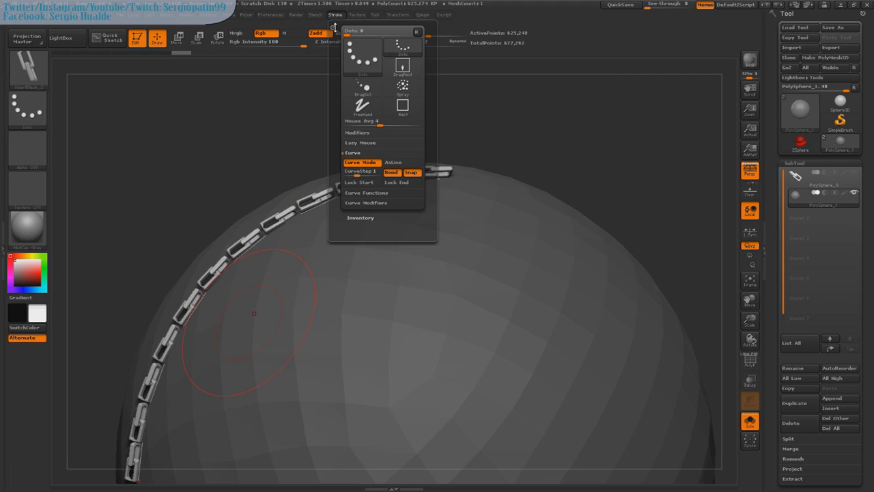
Set CurveStep to about 0.74 and draw a new, tighter chain curve across the sphere
drag(357, 175, 354, 175)
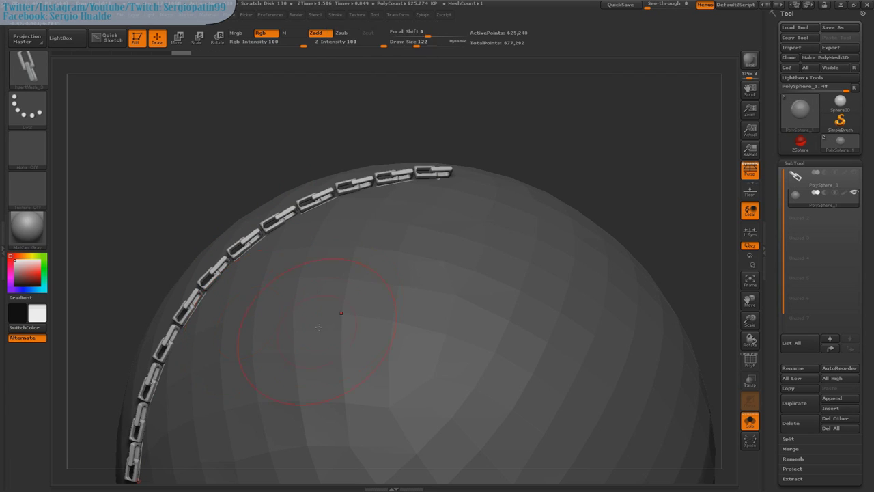
ctrl+right_drag(352, 332, 415, 242)
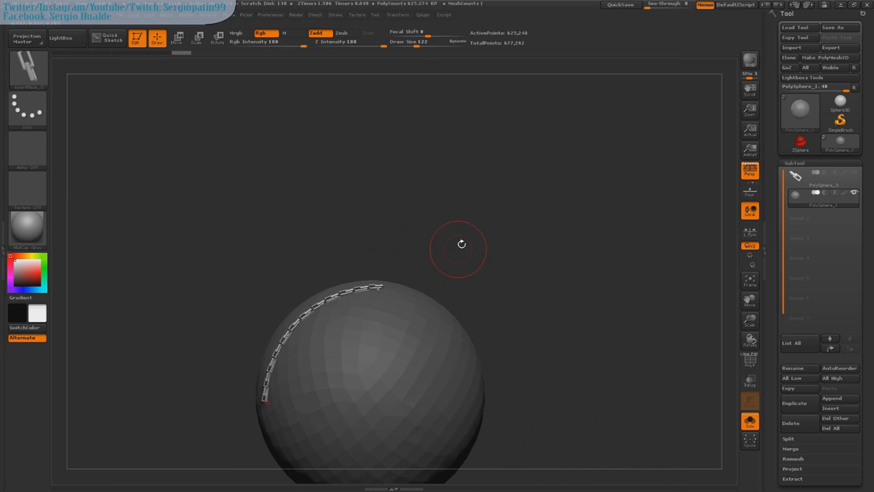
drag(460, 242, 422, 209)
drag(266, 362, 419, 189)
ctrl+right_drag(357, 277, 489, 251)
Duplicate the plain sphere subtool to create PolySphere_2
right_drag(617, 162, 589, 194)
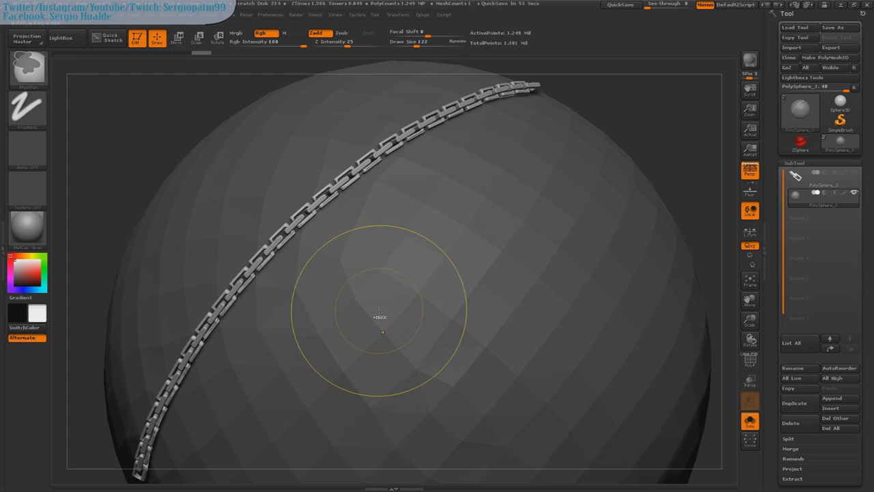
key(f)
drag(351, 154, 336, 145)
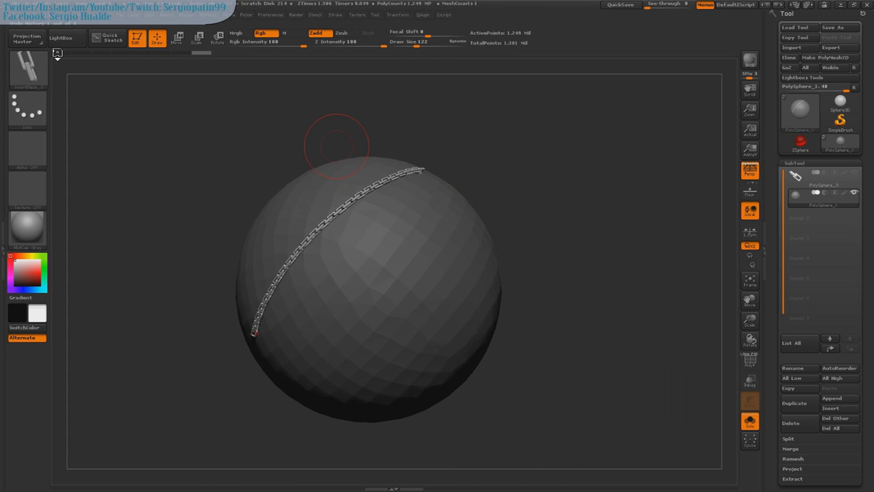
click(58, 53)
click(801, 404)
drag(640, 287, 526, 281)
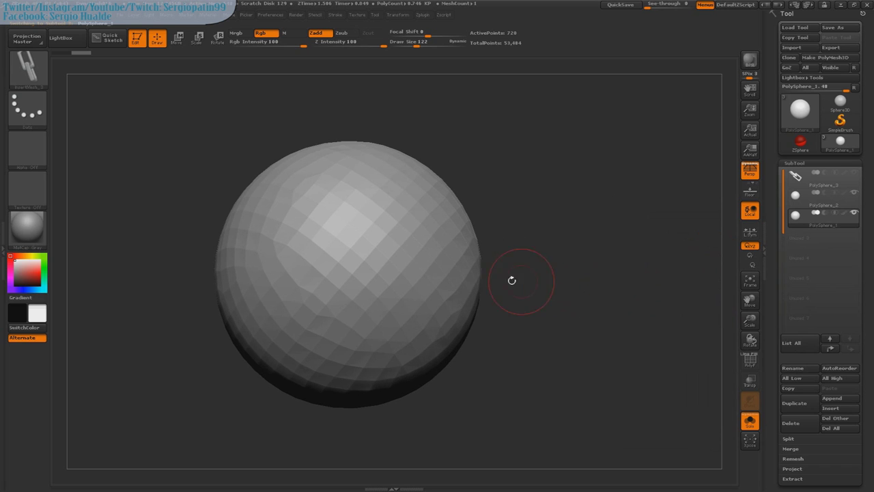
Sculpt grooves and bulges into the sphere with ClayBuildup to form a lumpy rock
key(b)
key(c)
key(b)
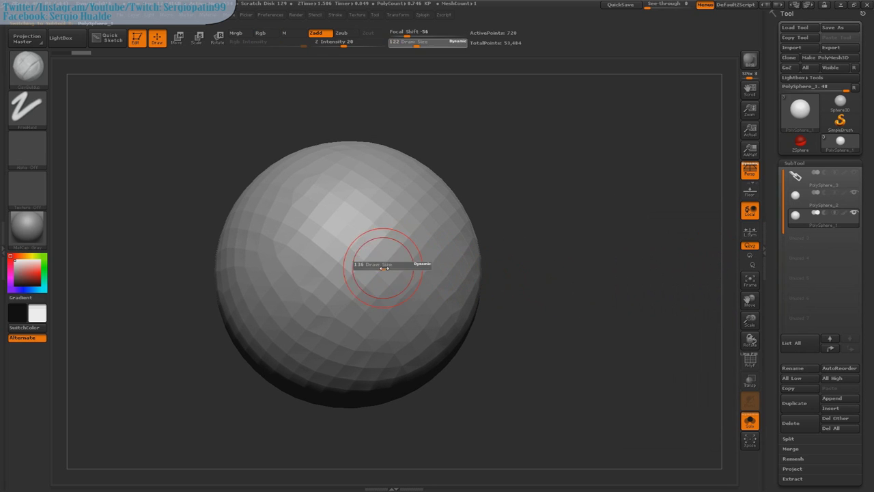
drag(406, 309, 307, 355)
mouse_move(382, 273)
mouse_down()
mouse_move(232, 321)
mouse_move(451, 307)
mouse_up()
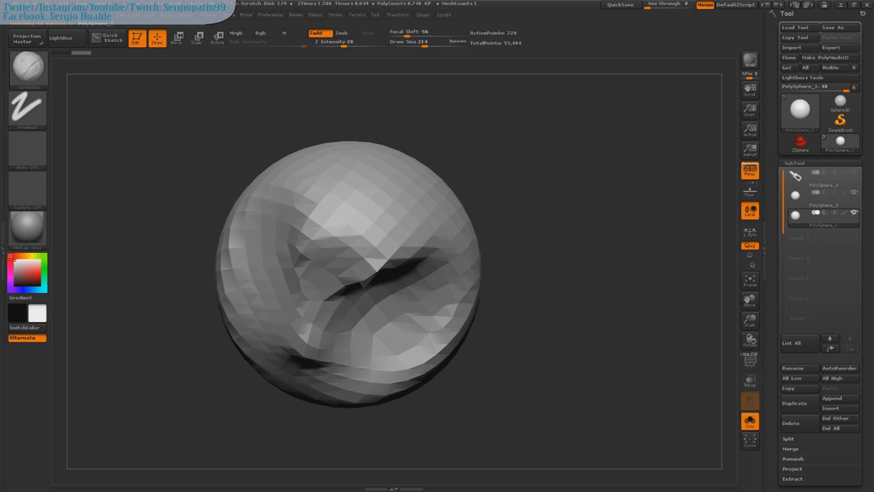
drag(532, 294, 484, 291)
right_drag(483, 291, 490, 329)
drag(491, 328, 620, 263)
drag(484, 342, 501, 339)
Create a new InsertMesh brush from the sculpted rock
drag(431, 284, 427, 353)
mouse_move(428, 353)
right_down()
mouse_move(551, 326)
mouse_move(534, 334)
mouse_move(478, 314)
mouse_move(530, 278)
mouse_move(568, 280)
mouse_move(560, 287)
mouse_move(601, 260)
mouse_move(642, 294)
mouse_move(508, 249)
right_up()
click(27, 66)
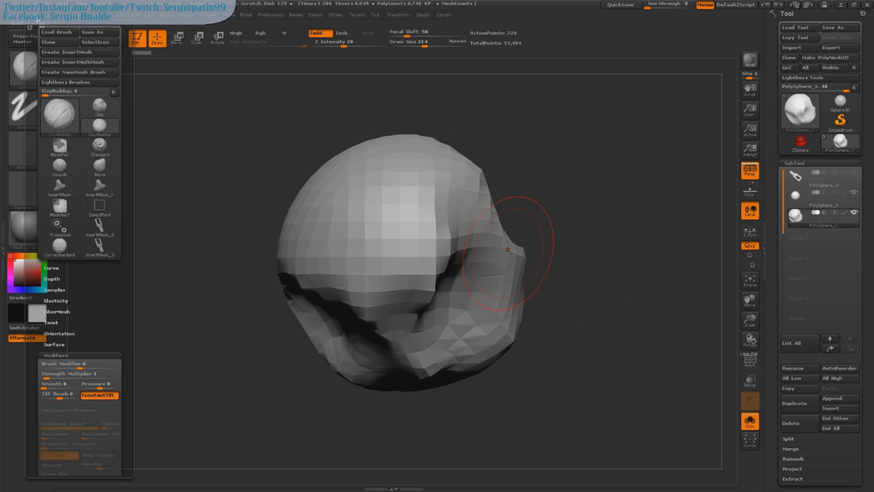
click(75, 55)
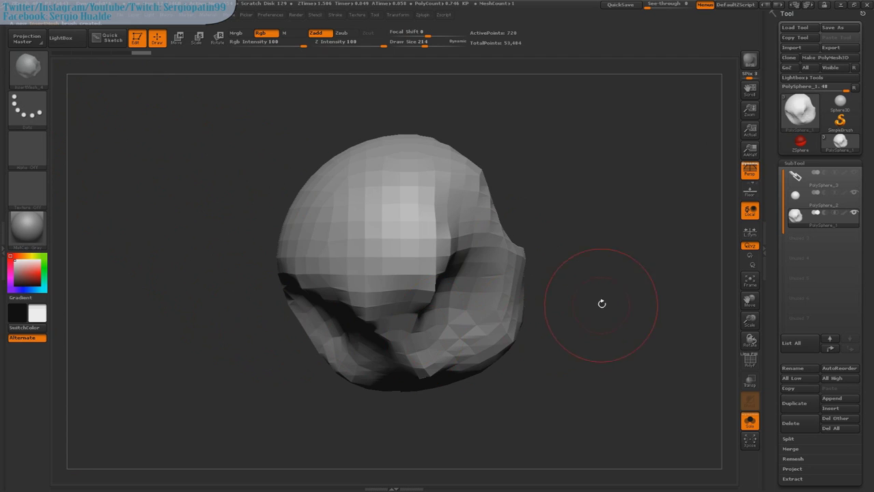
Select the plain PolySphere_2, test-place a rock on it, and undo it
drag(601, 302, 599, 237)
click(800, 197)
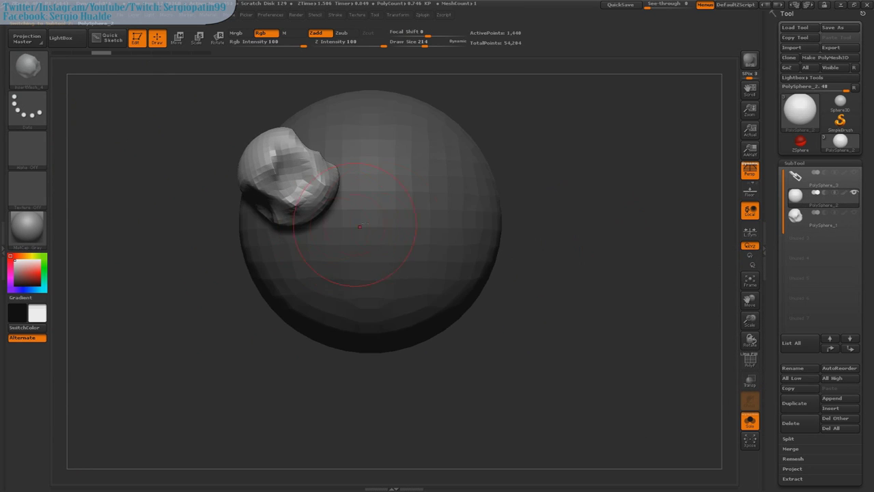
drag(392, 241, 414, 265)
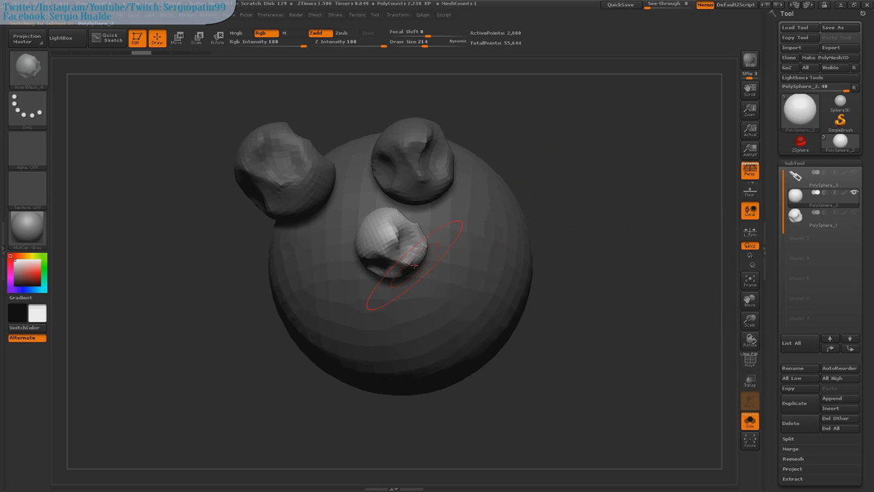
key(ctrl+z)
key(ctrl+z)
key(ctrl+z)
key(ctrl+z)
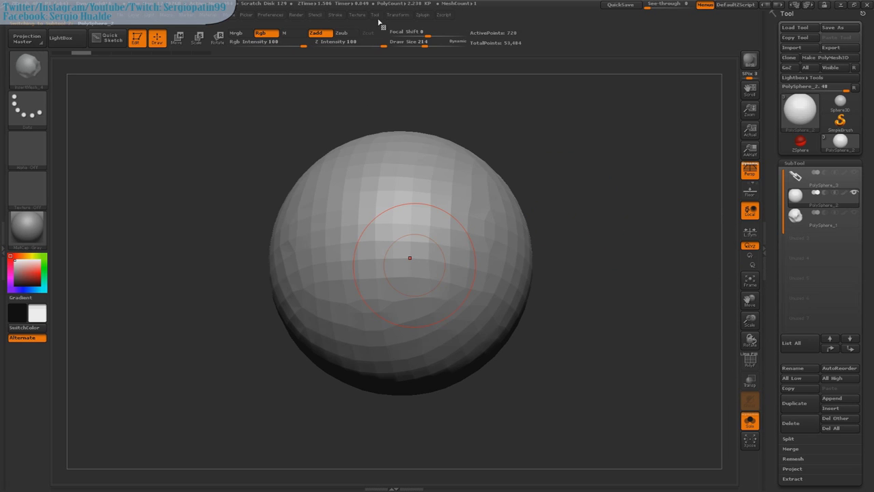
Enable Curve Mode for the rock brush and lay a curved row of rocks along the sphere's upper-left edge
click(343, 15)
click(362, 162)
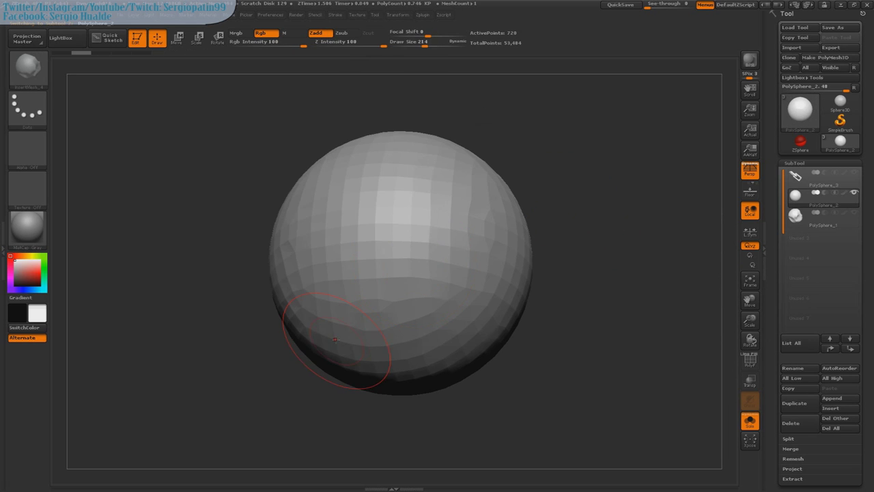
drag(323, 339, 455, 167)
drag(598, 250, 585, 225)
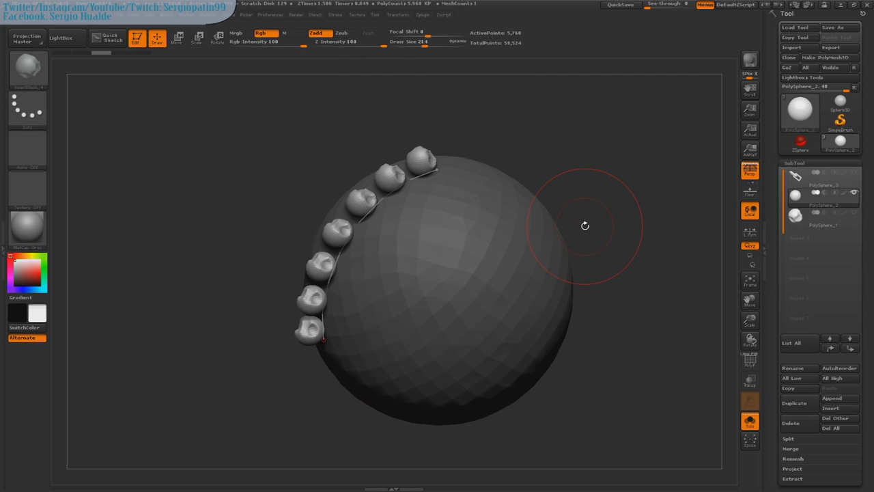